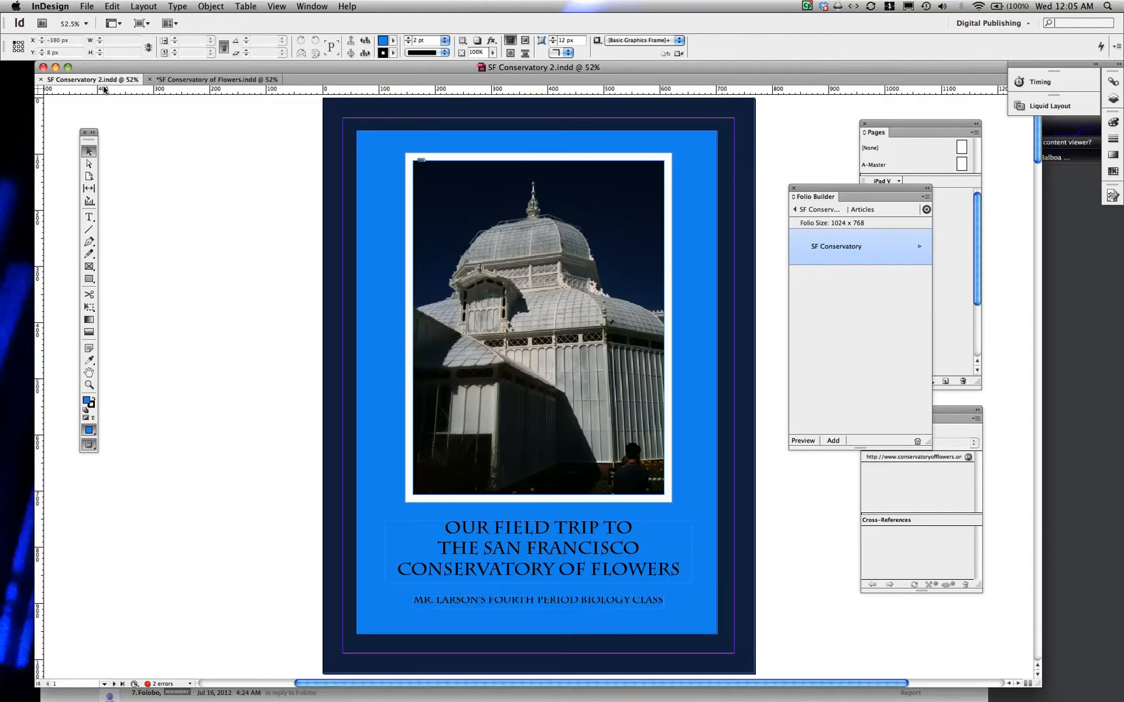
- Start exporting the document as SF Conservatory 2 in Flash Player (SWF) format to the SF Conservatory of Flowers folder
left_click(85, 6)
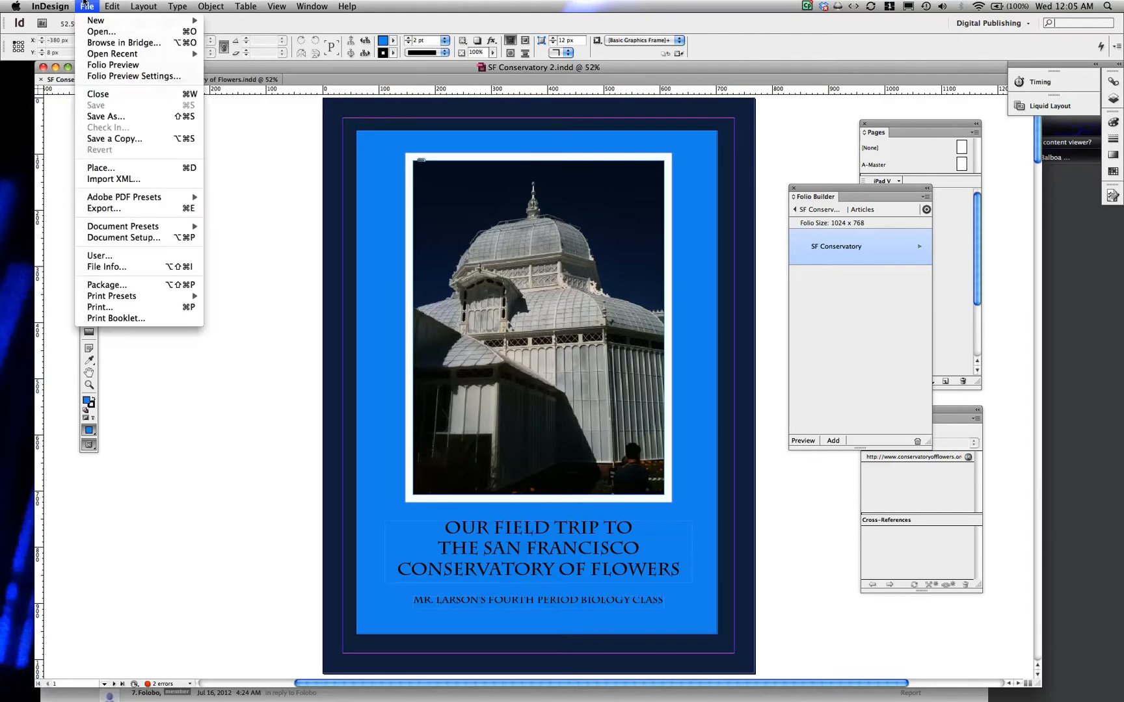
left_click(116, 208)
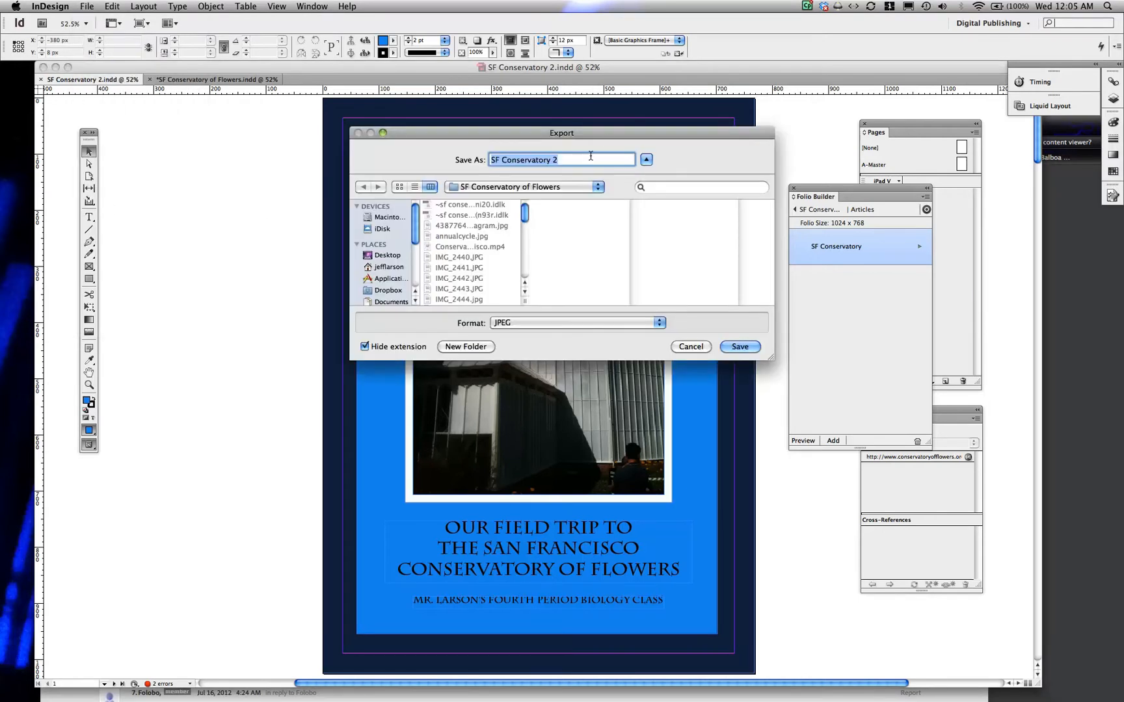
left_click_drag(604, 131, 620, 194)
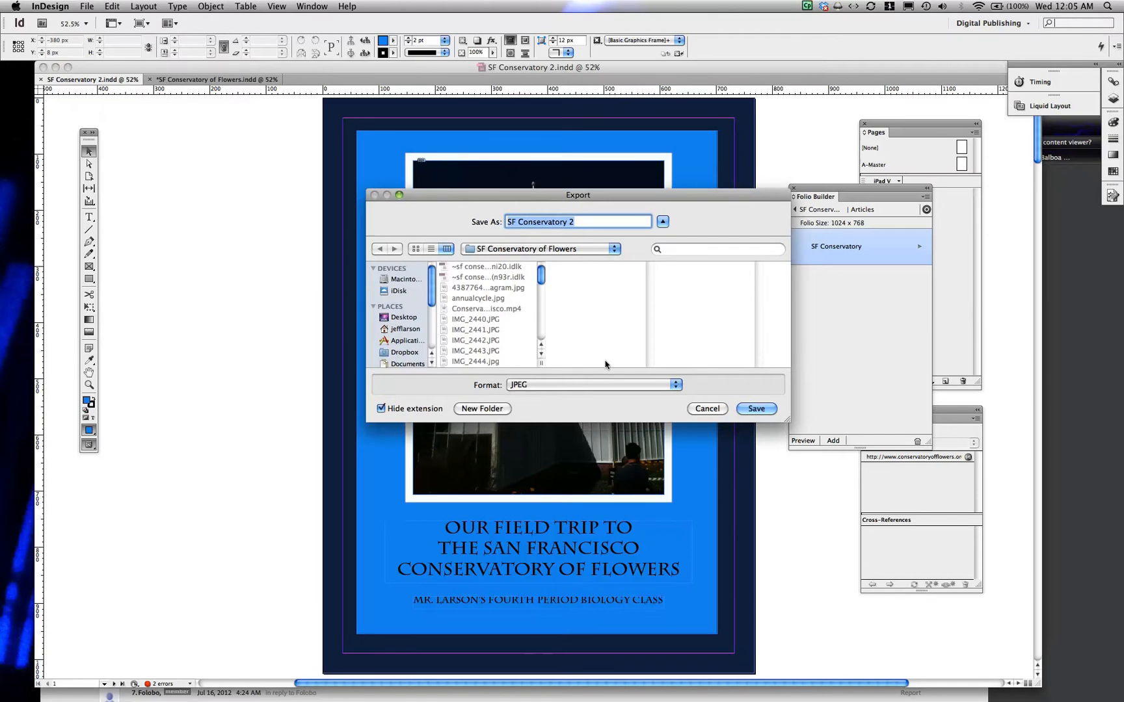
left_click(579, 384)
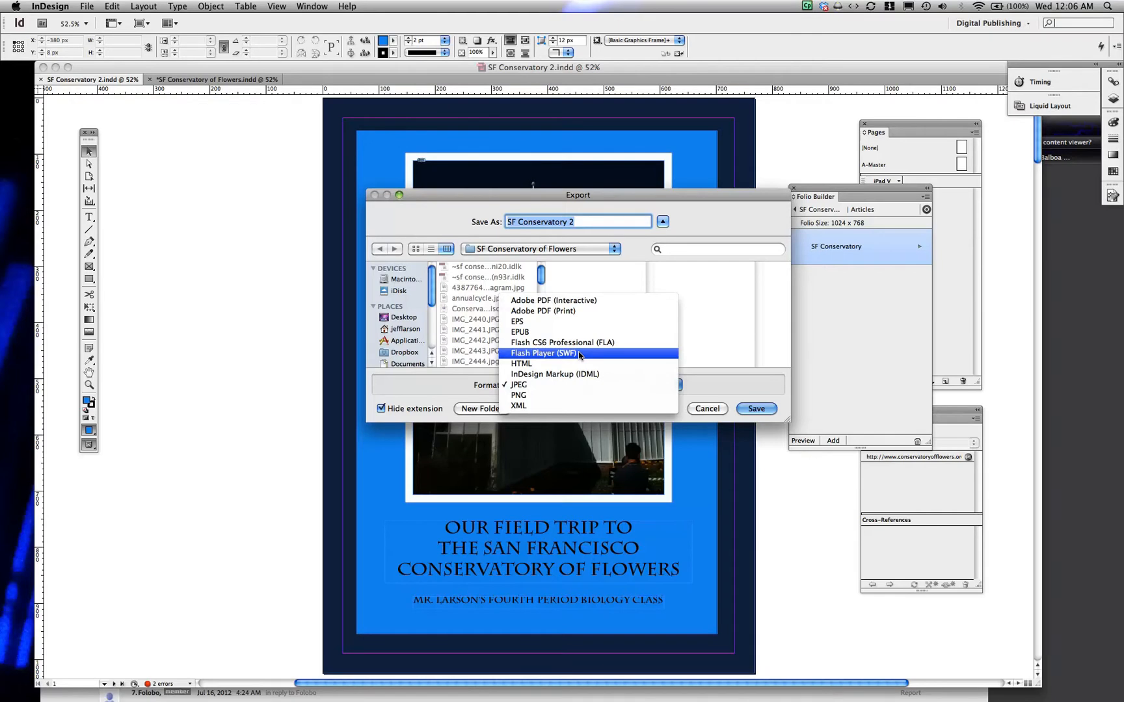
left_click(580, 354)
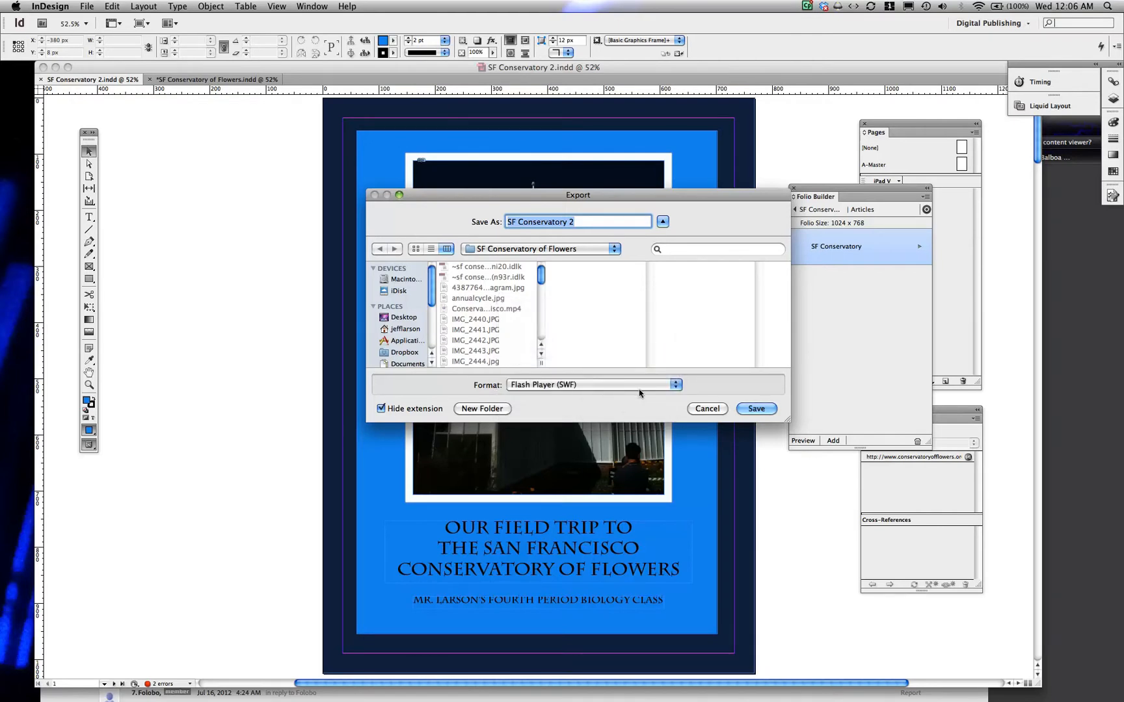
left_click(755, 408)
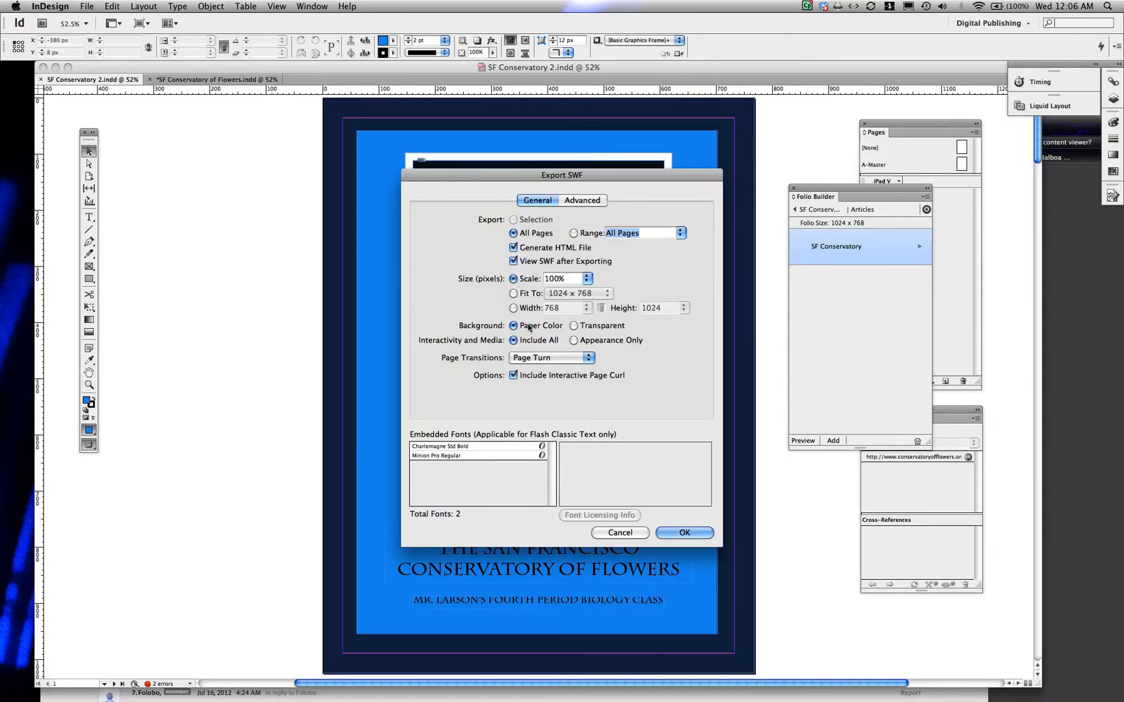
- Keep Page Turn as the SWF page transition and export all pages with the other options as set
left_click(533, 358)
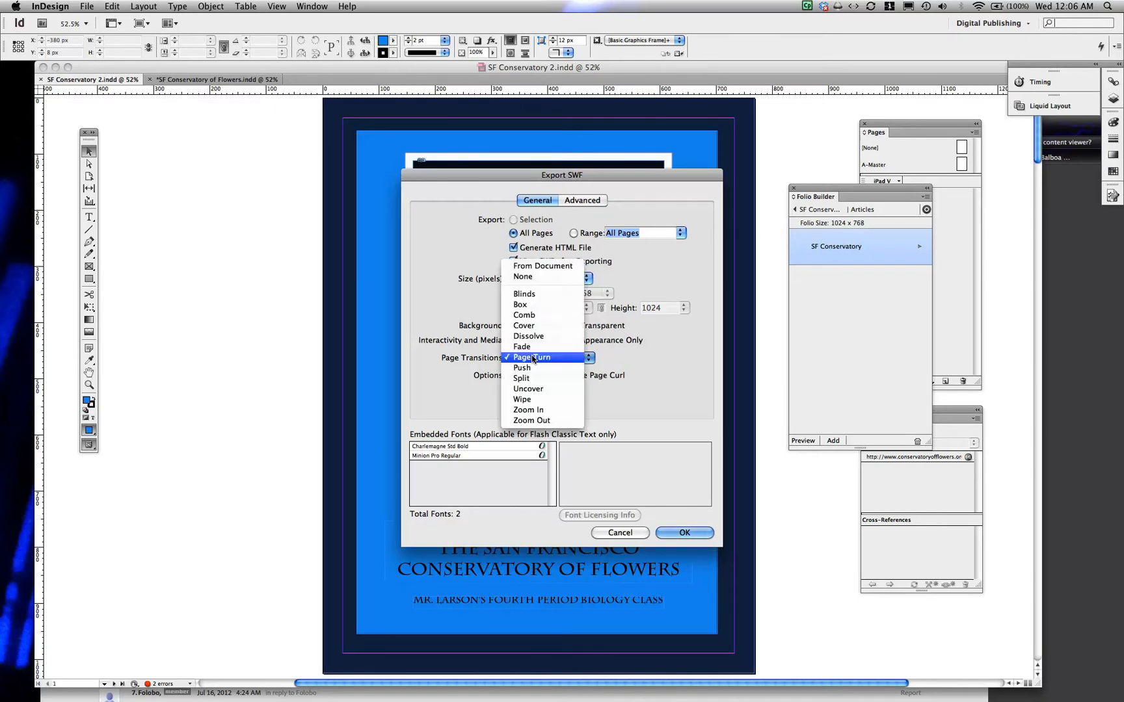
left_click(533, 358)
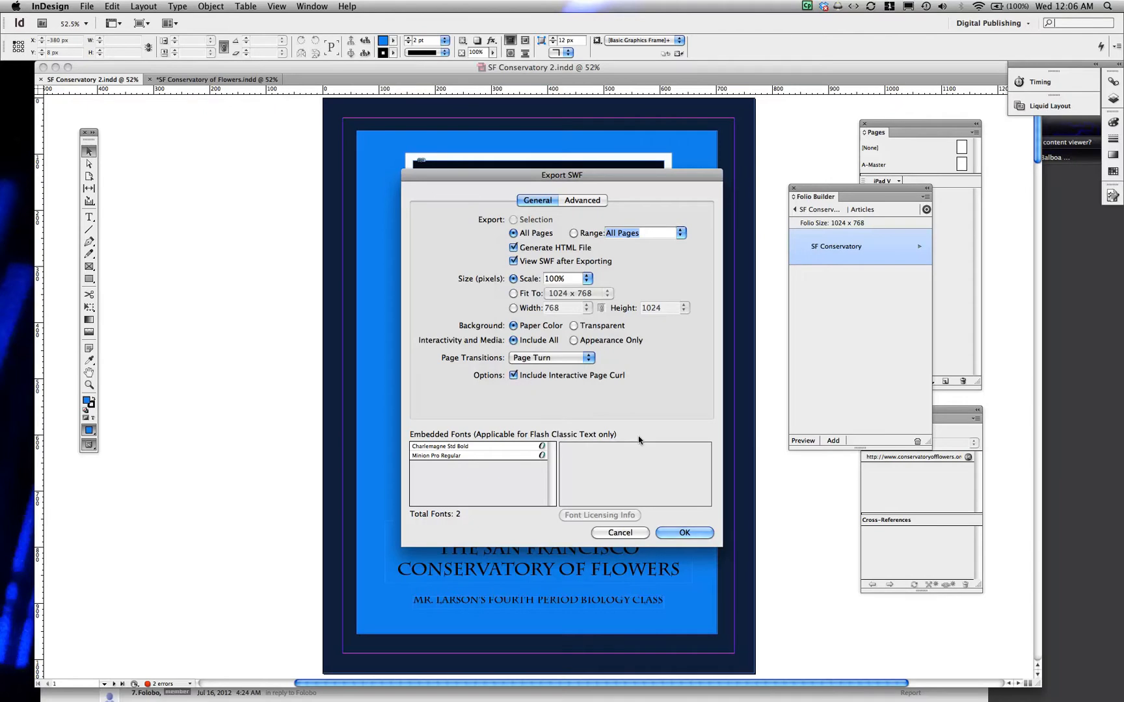
left_click(678, 533)
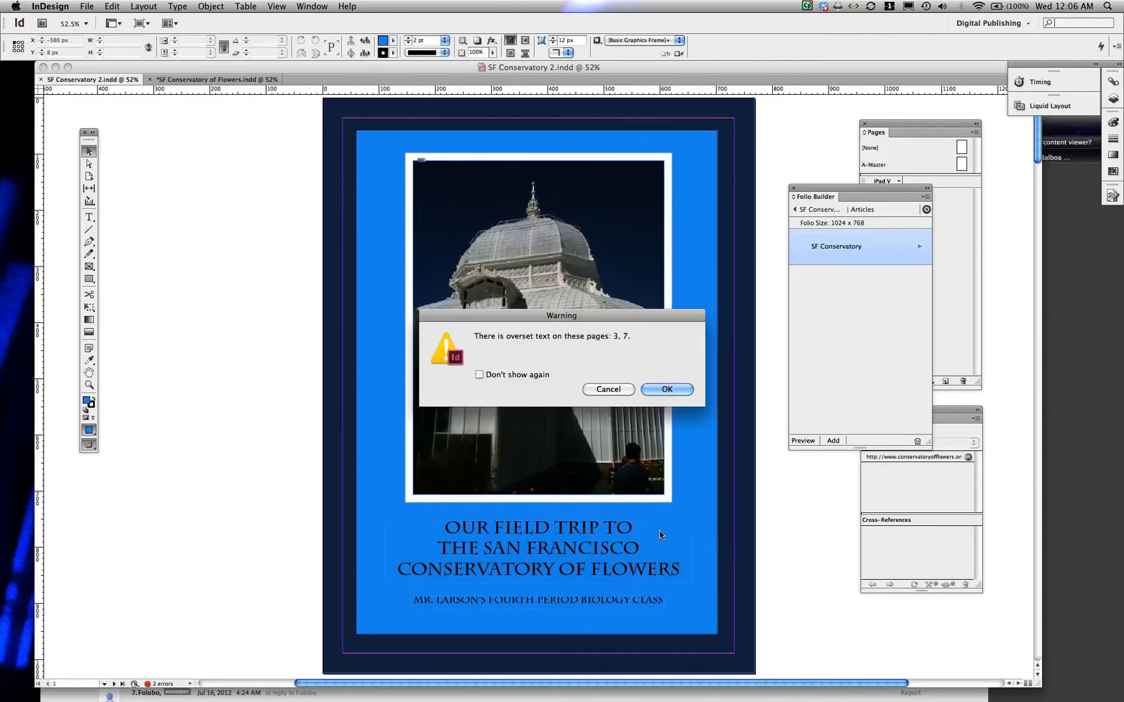
left_click(666, 390)
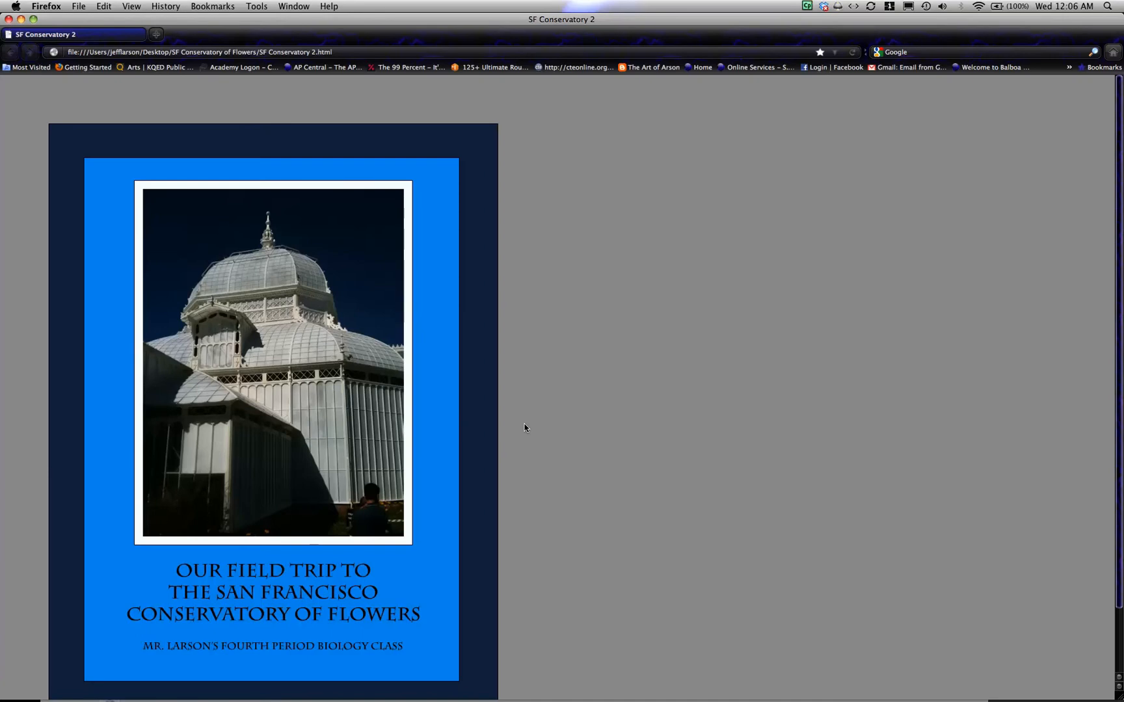
- Turn the pages of the exported SWF in the browser from the cover to The Flowers page
scroll(526, 428, "down", 2)
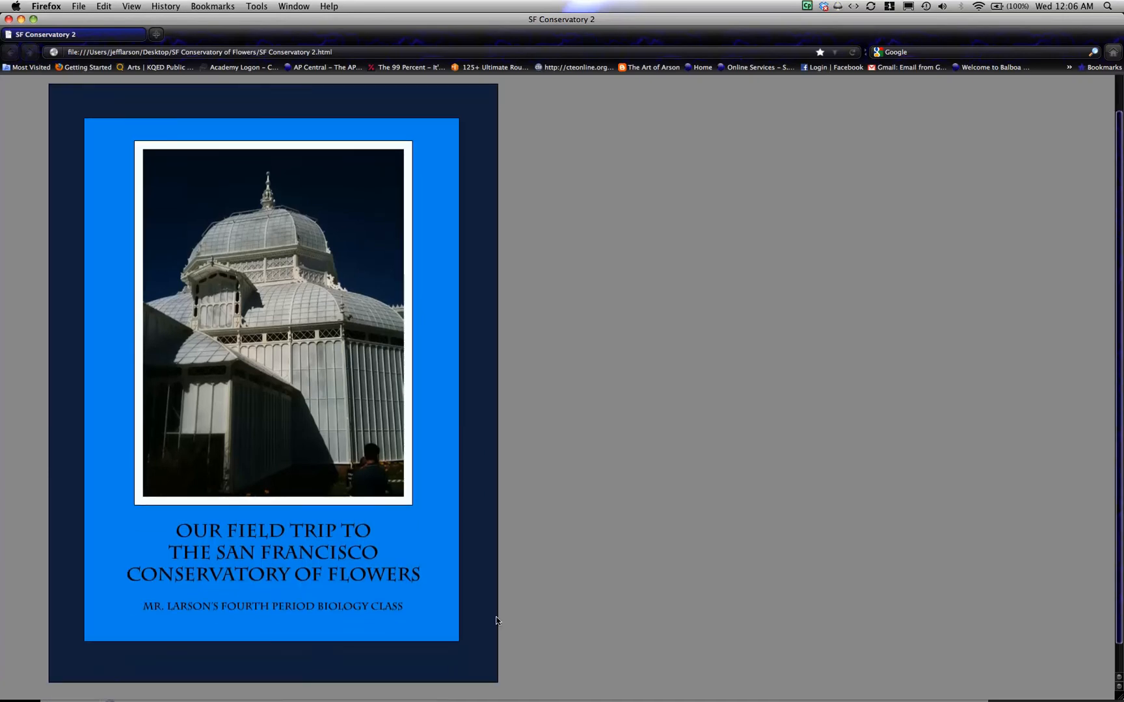
left_click(491, 672)
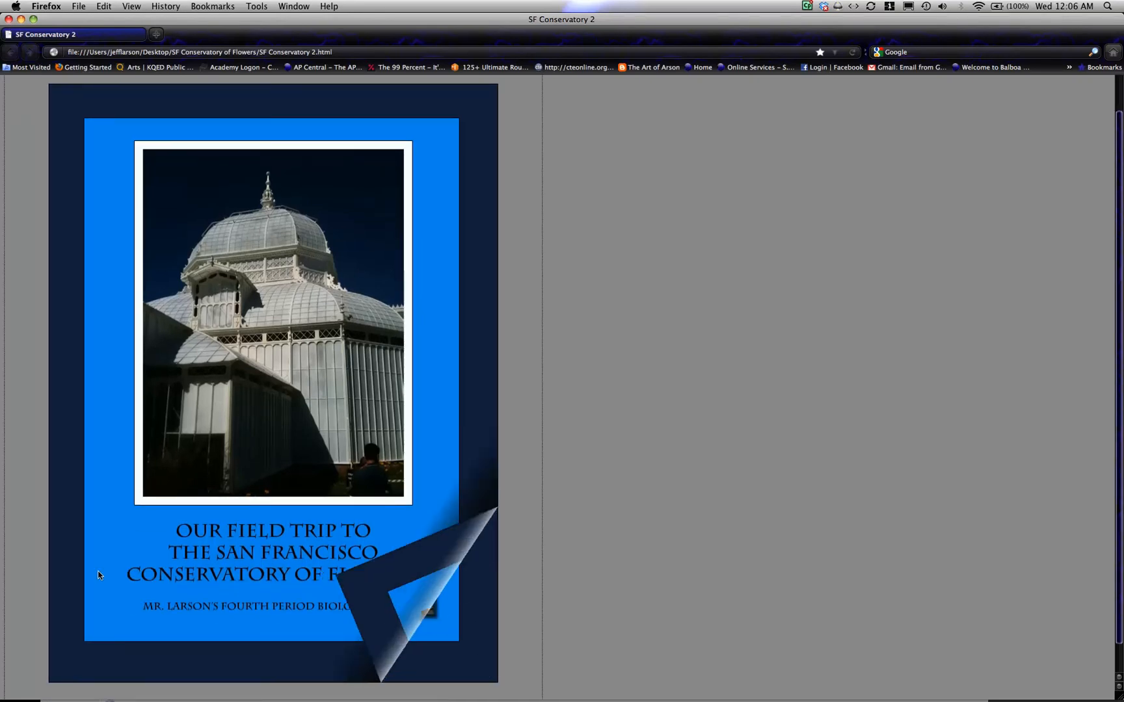
left_click(487, 676)
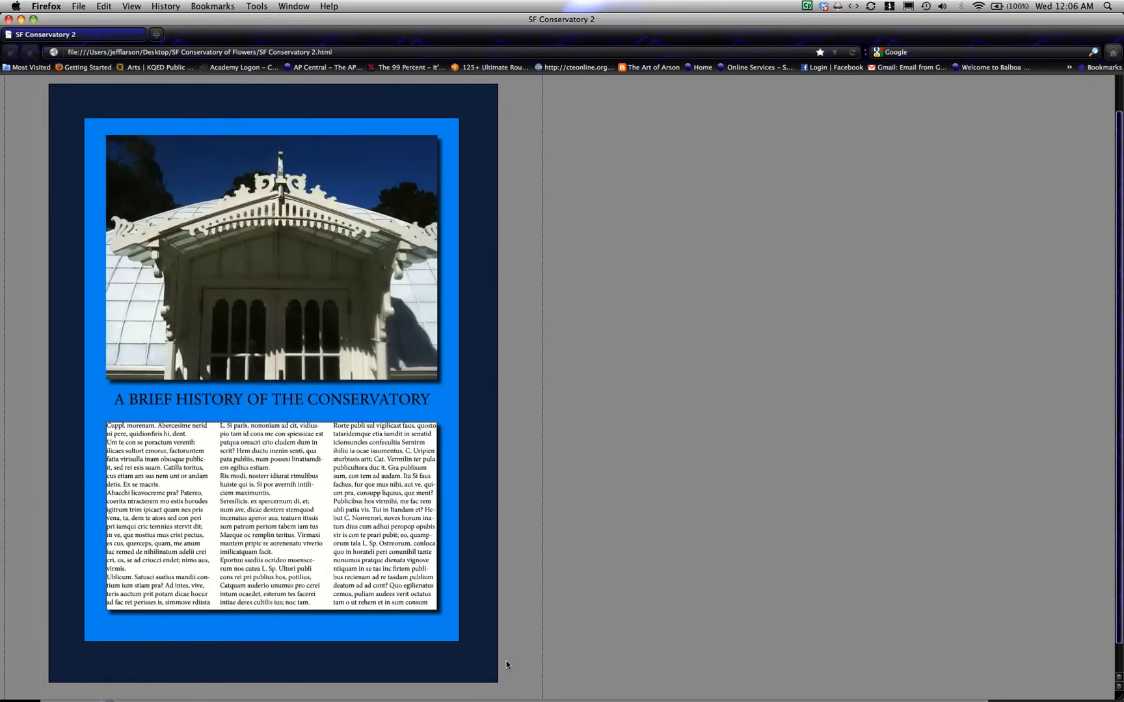
left_click(487, 676)
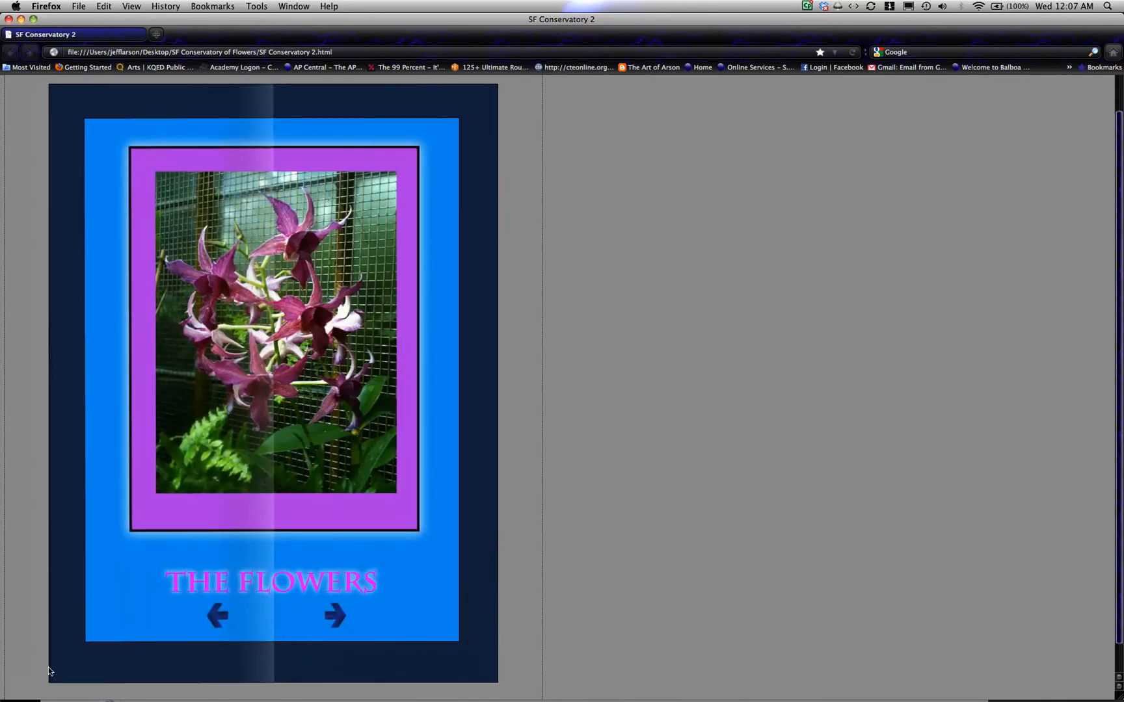
- Browse The Flowers slideshow backward and forward to test its navigation arrows
left_click(218, 617)
left_click(337, 619)
left_click(337, 618)
left_click(338, 618)
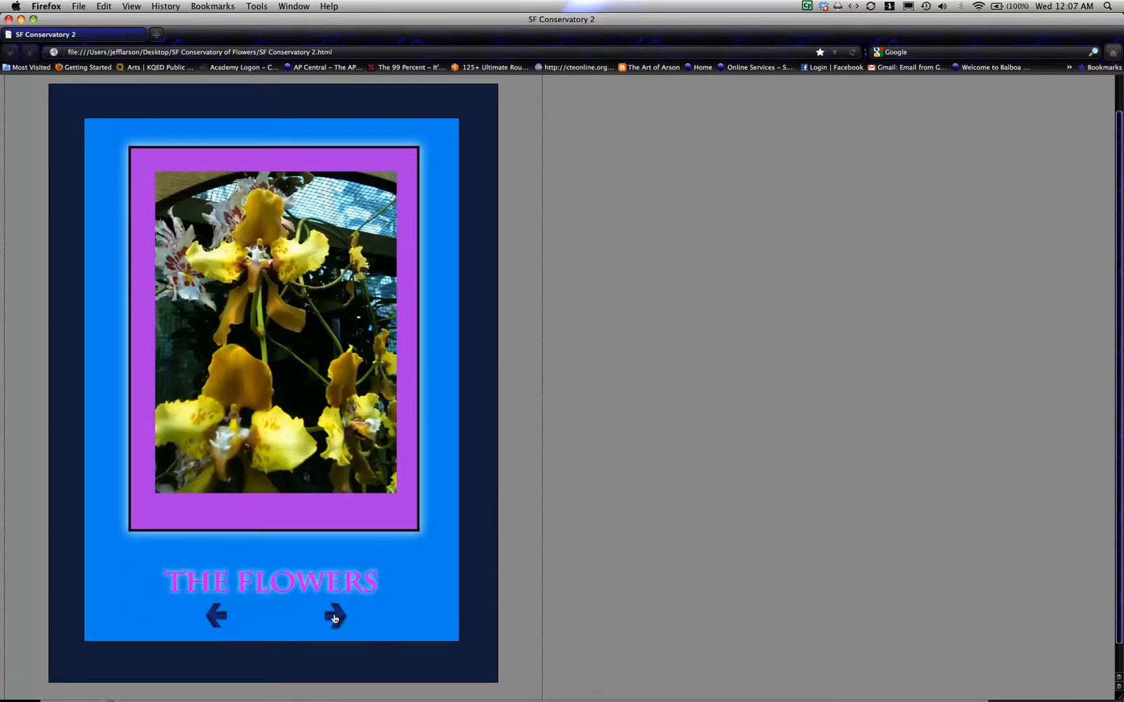
left_click(337, 618)
left_click(218, 615)
left_click(218, 615)
left_click(217, 616)
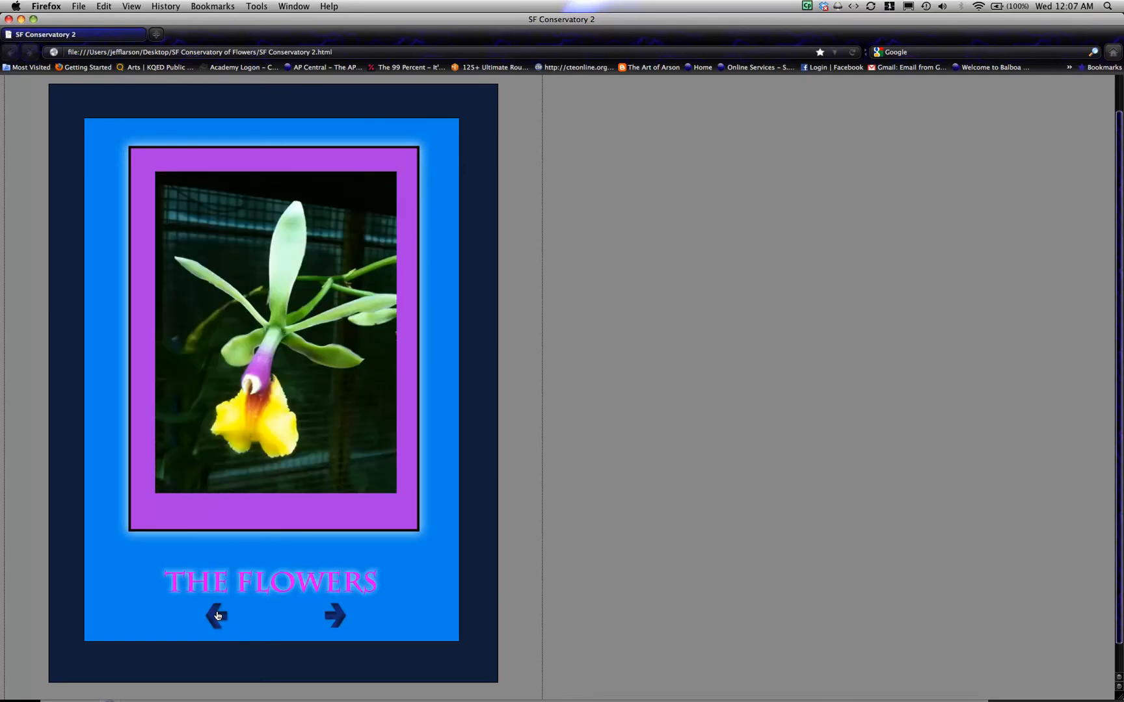
left_click(336, 616)
left_click(336, 618)
left_click(336, 618)
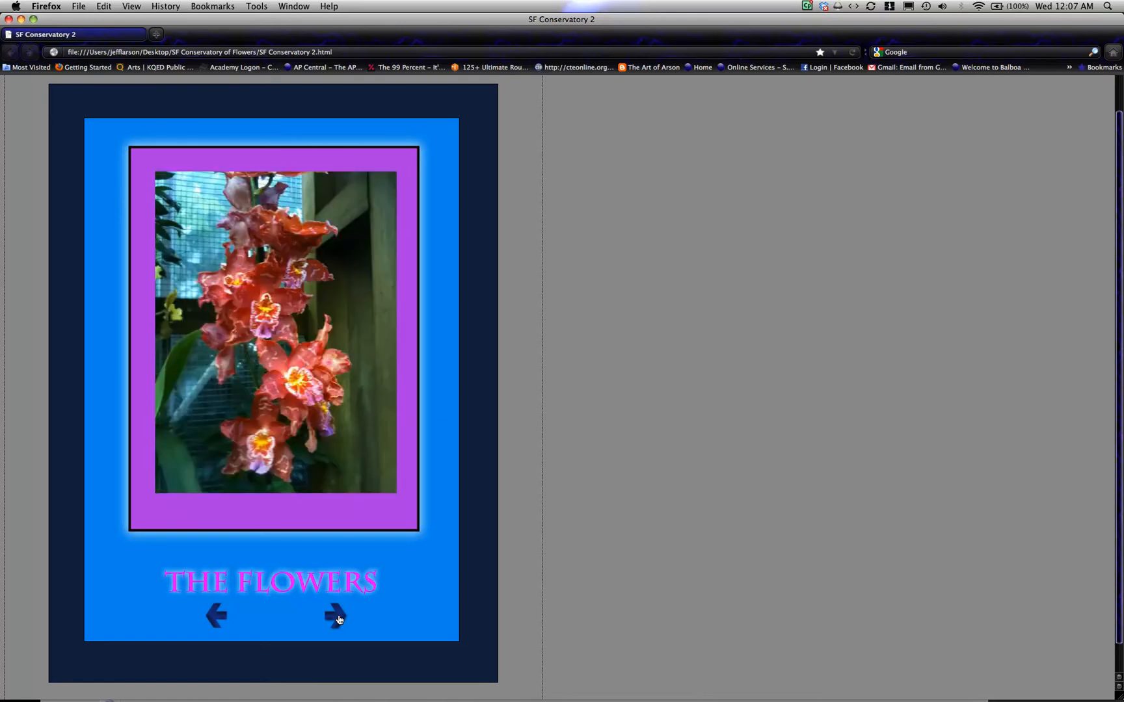
- Turn to the What We Learned on Our Trip page and preview its video in full screen
left_click_drag(476, 670, 160, 608)
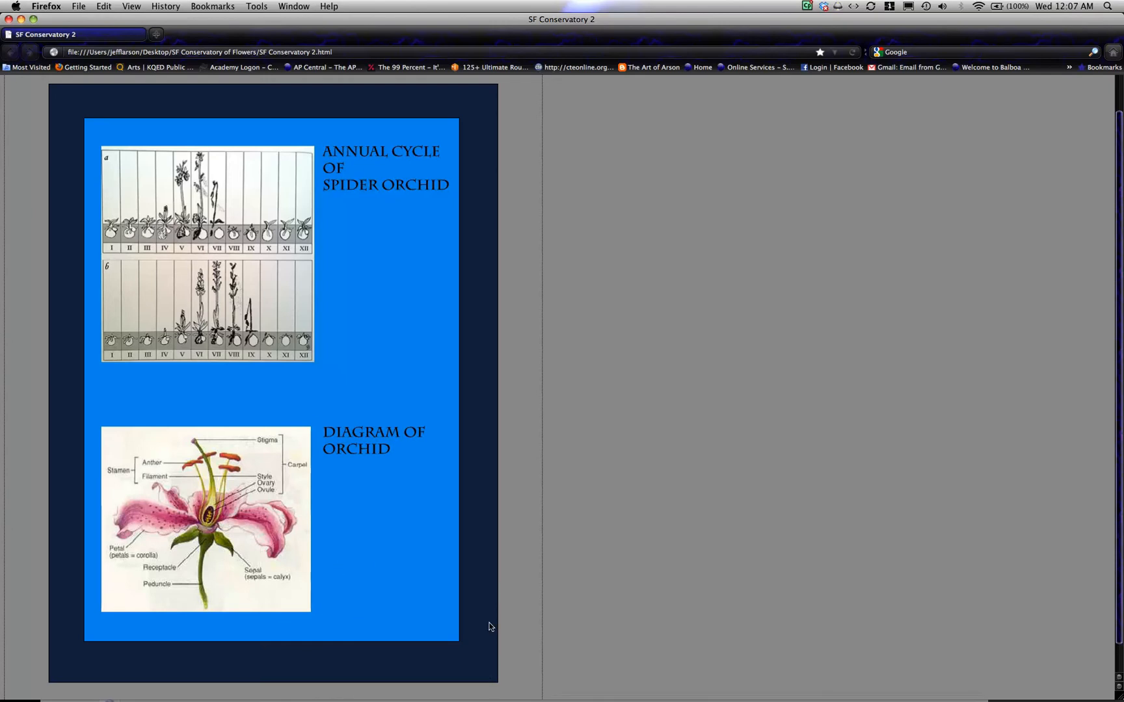
left_click(485, 669)
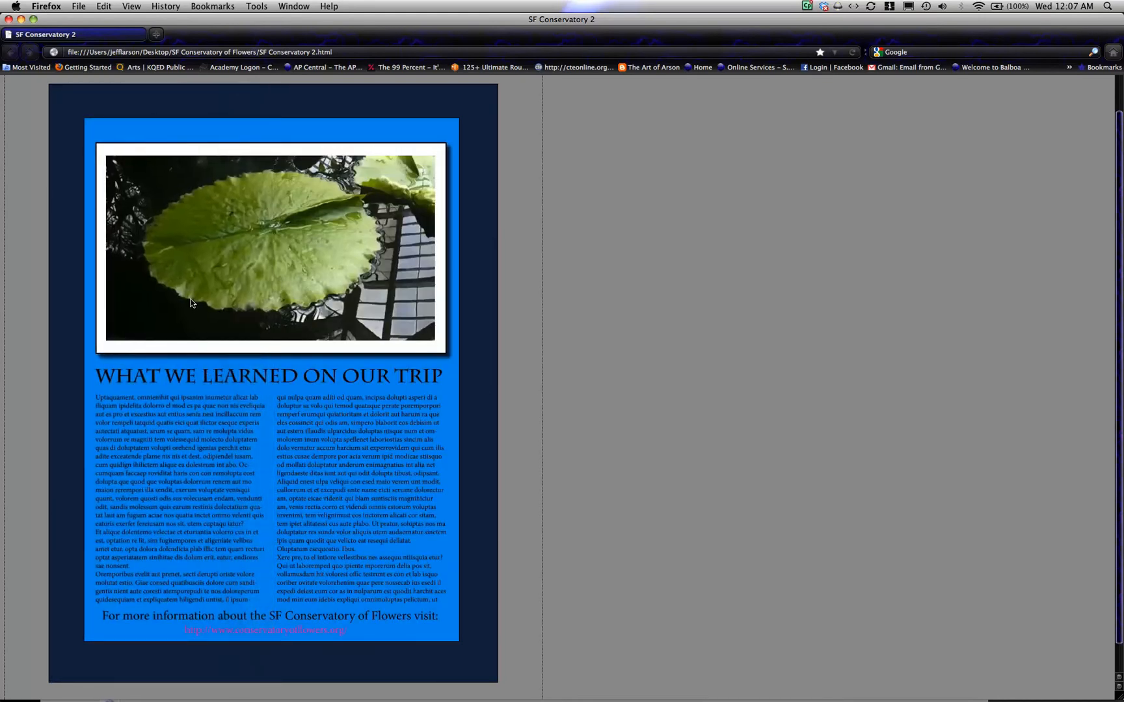
mouse_move(190, 302)
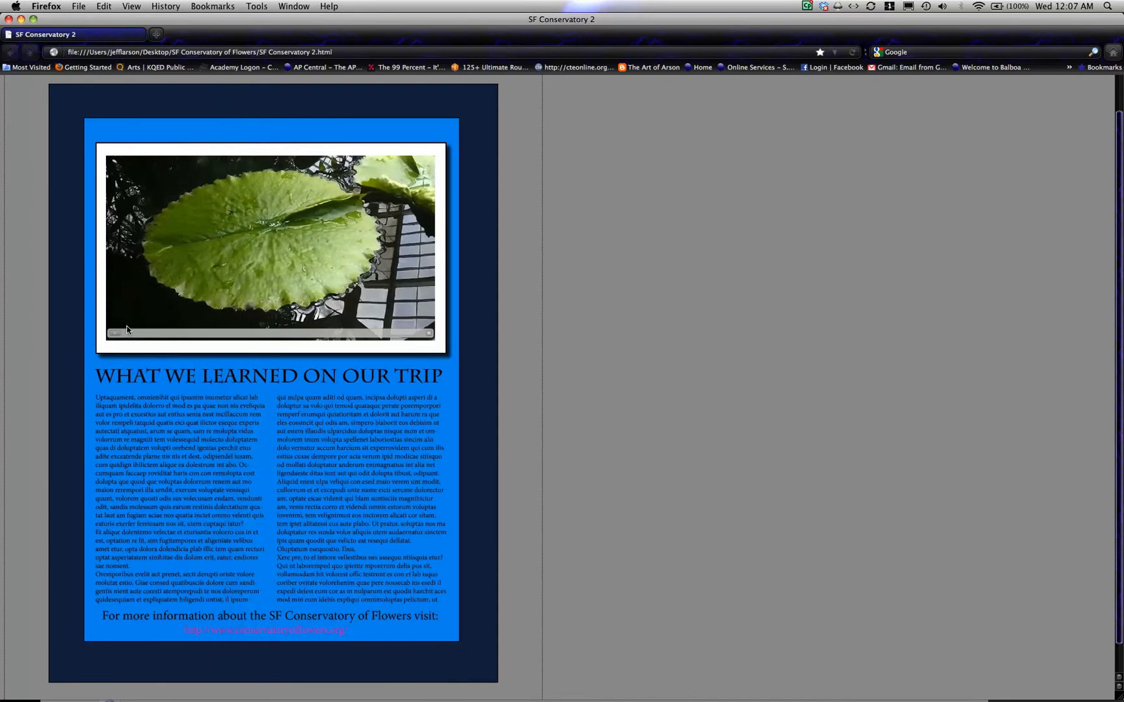
left_click(429, 338)
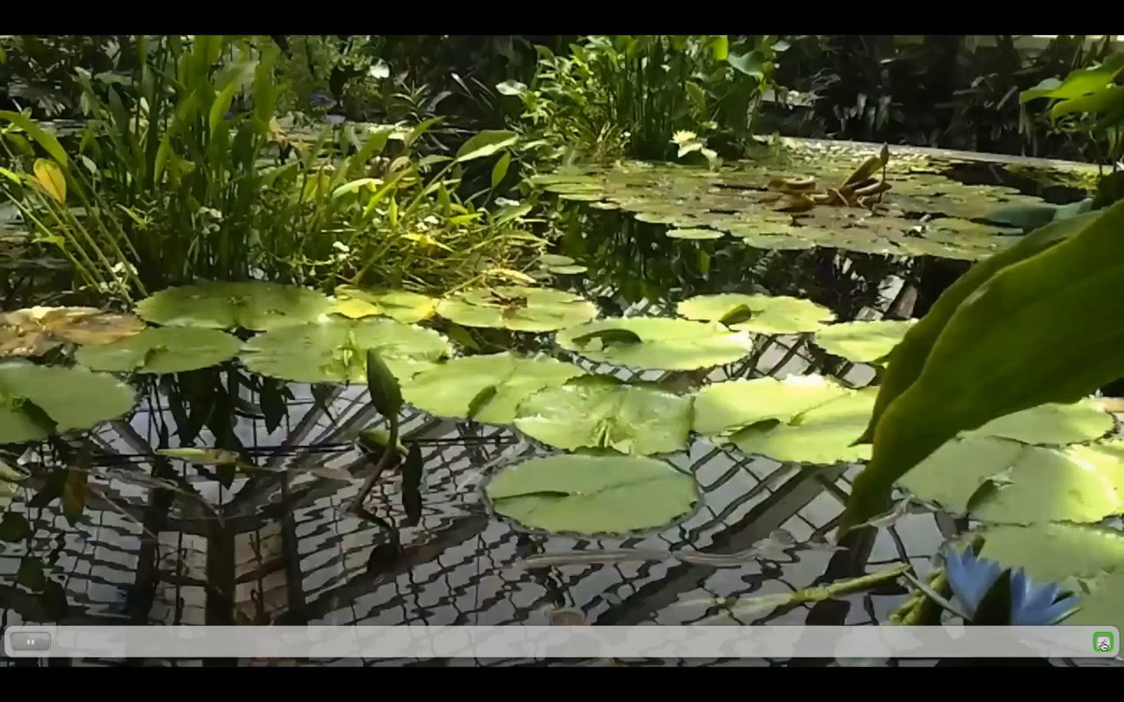
key("Escape")
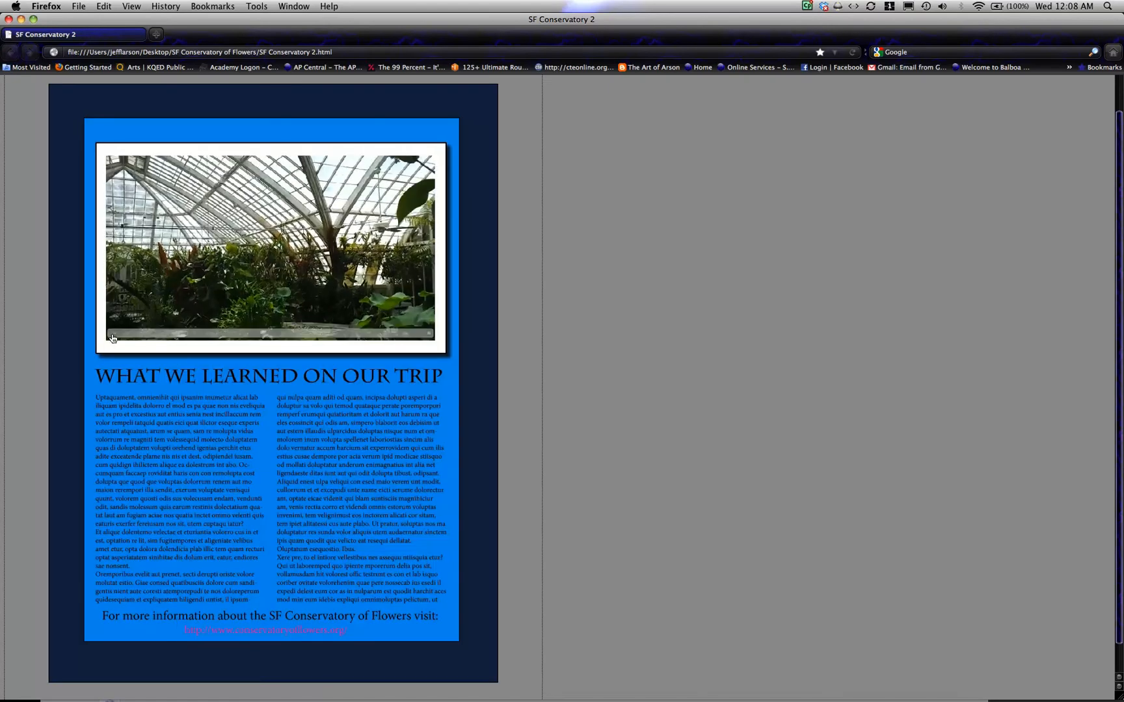
- Test the conservatory website link below the article and dismiss the Flash Player security dialog
left_click(256, 634)
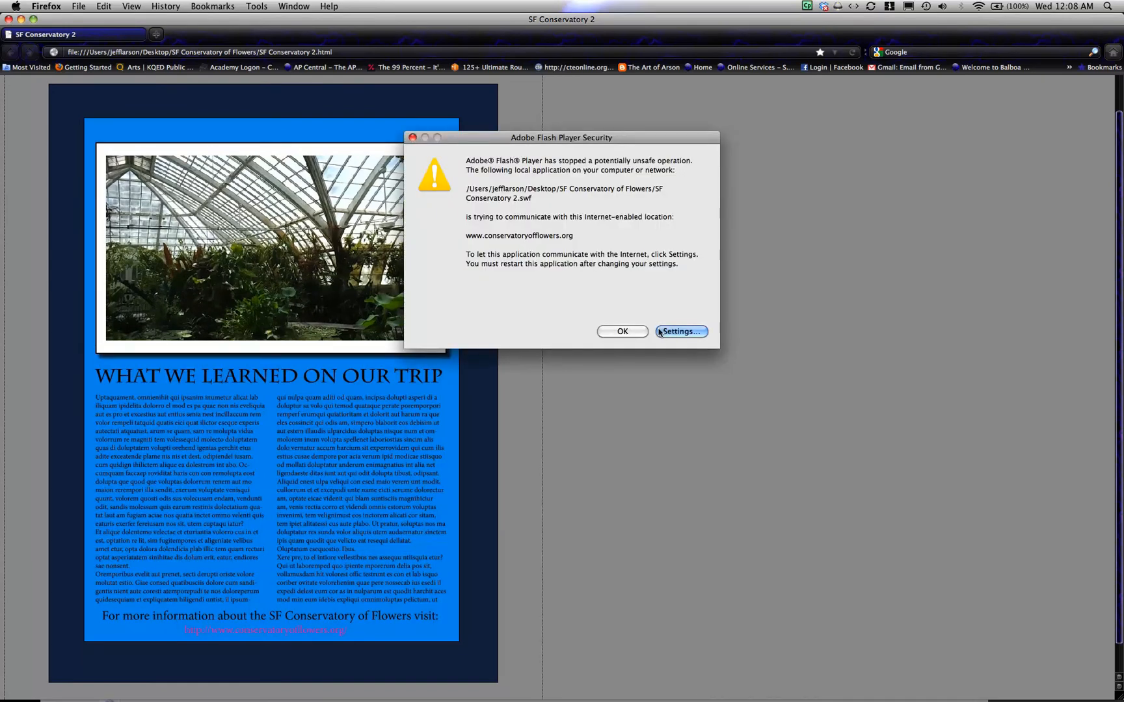
left_click(615, 332)
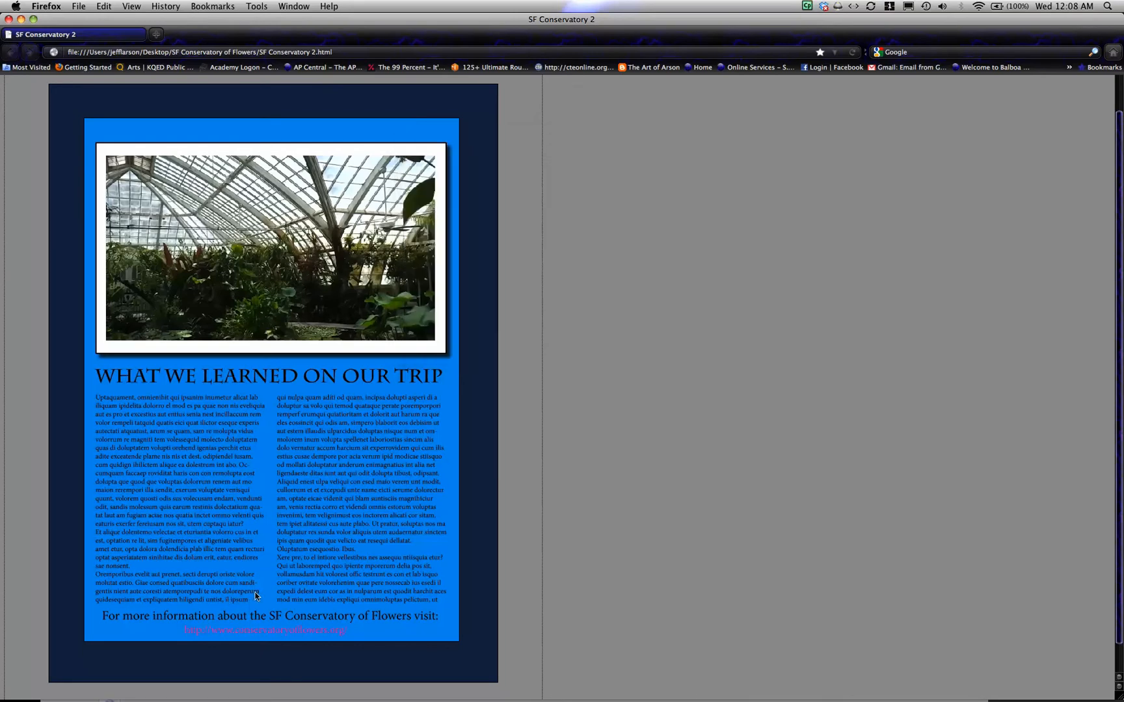
scroll(301, 616, "up", 1)
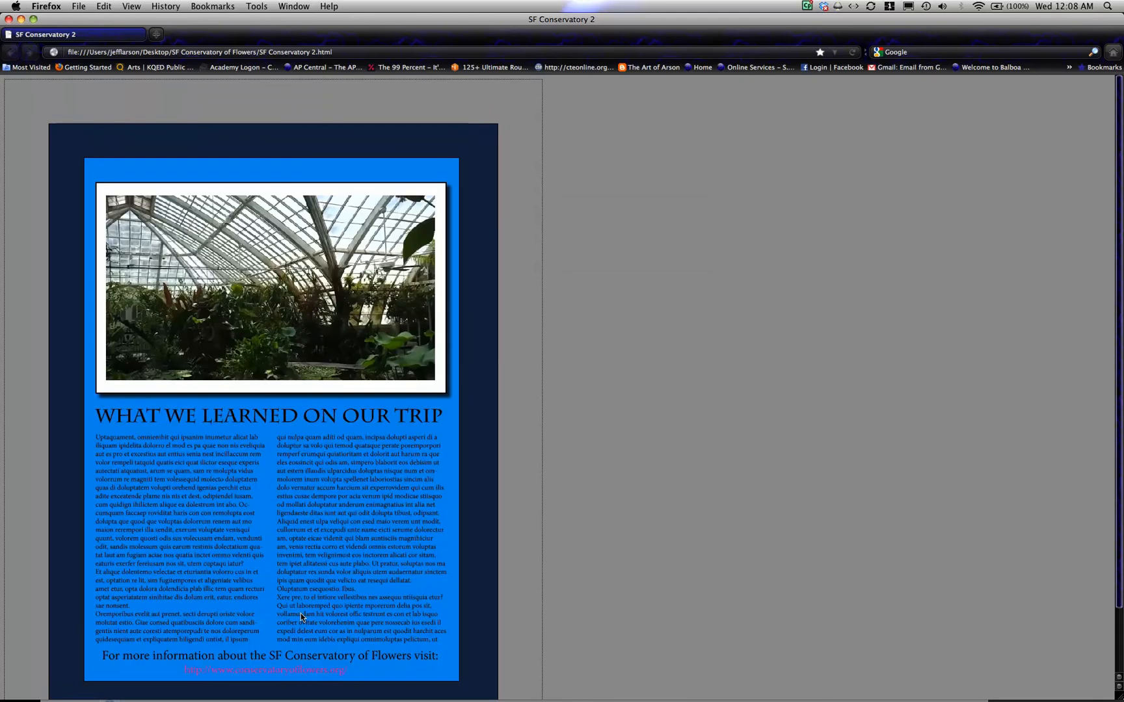
scroll(300, 614, "down", 1)
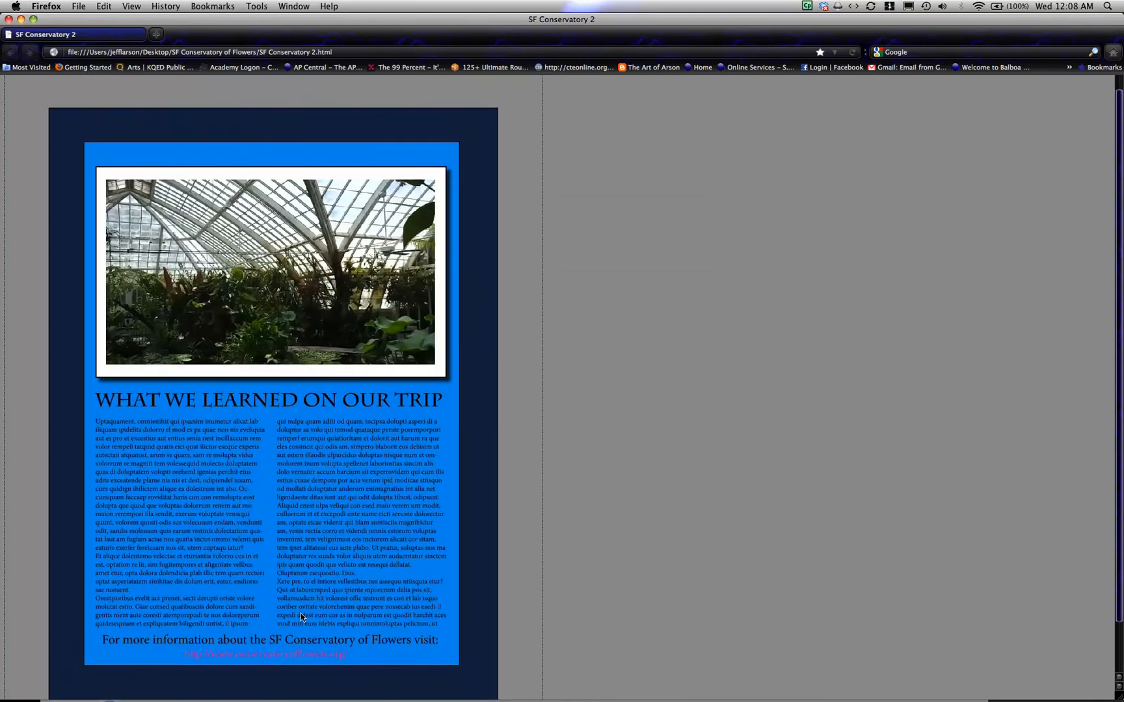
- Minimise the browser windows and switch back to the SF Conservatory 2 document in InDesign
left_click(20, 19)
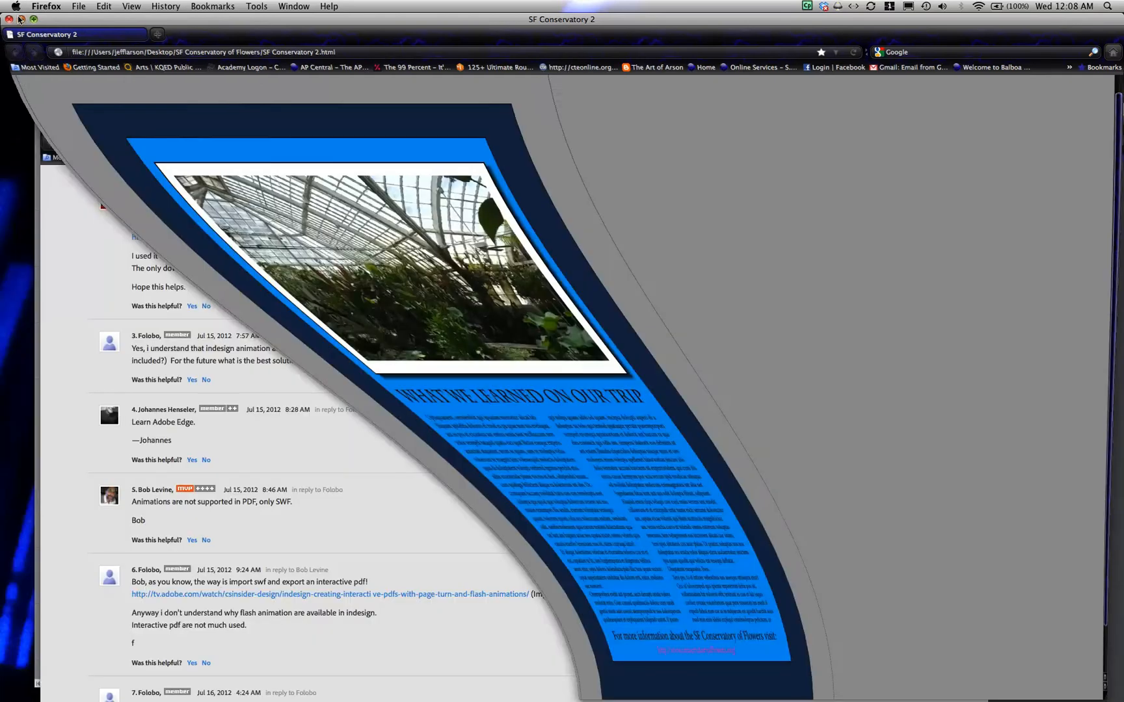
left_click(62, 109)
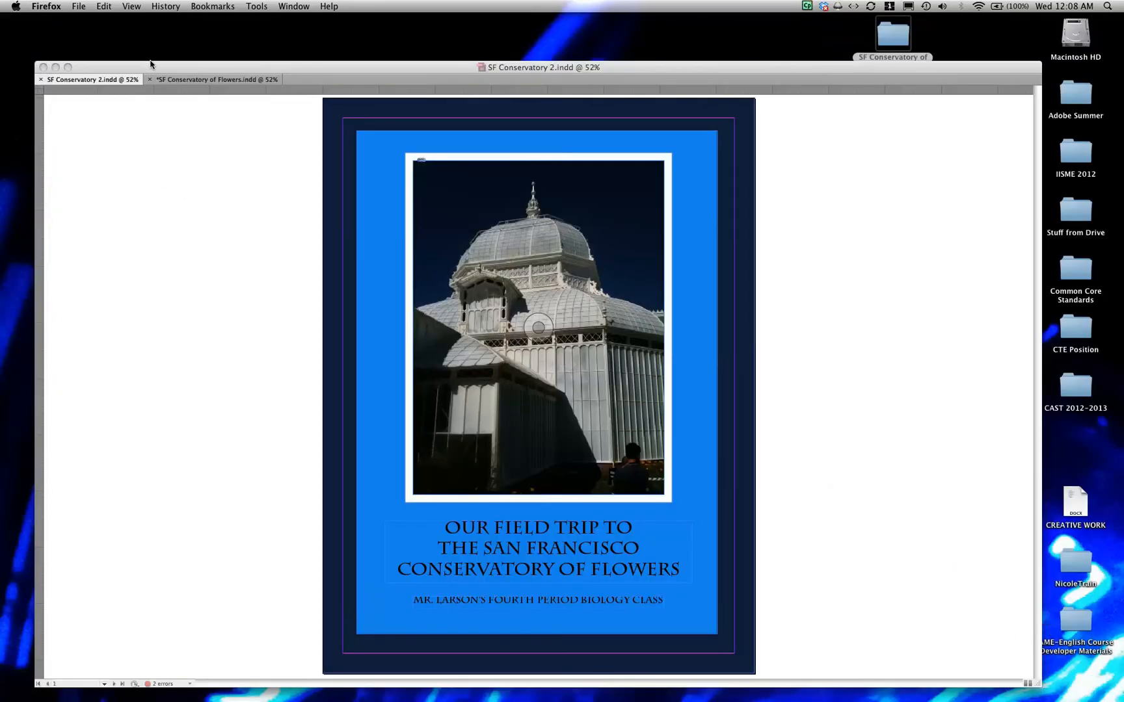
left_click(152, 67)
- Export all pages of SF Conservatory 2 as Adobe PDF (Interactive), keeping the current interactive PDF options
left_click(52, 6)
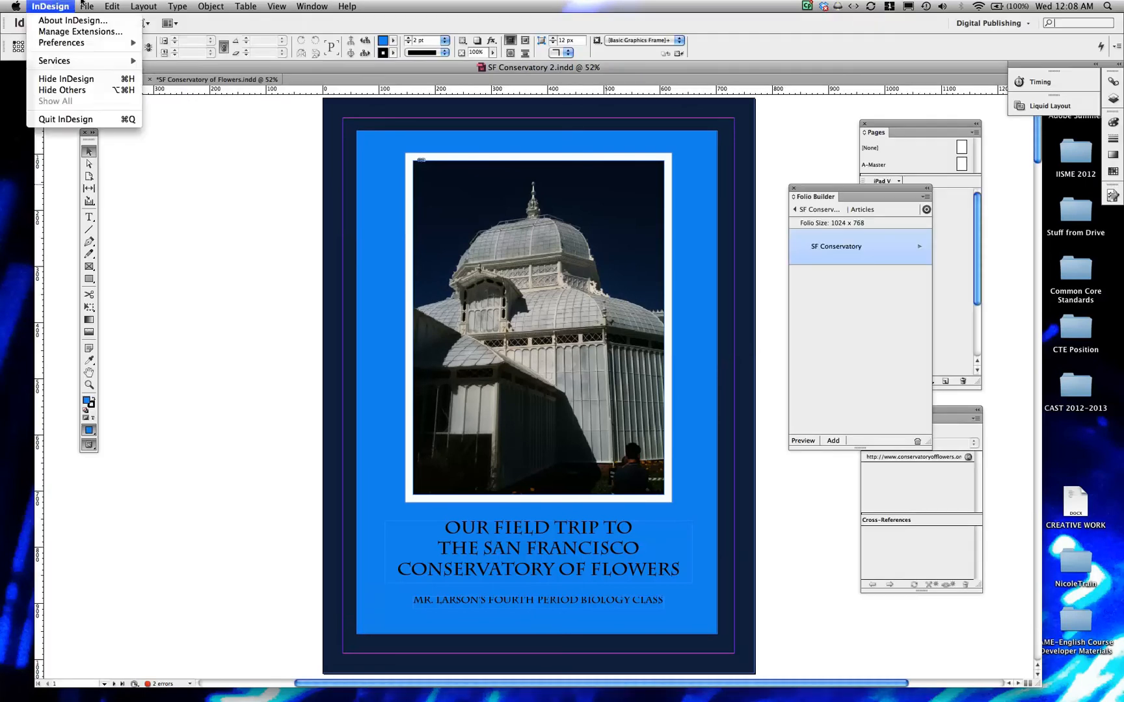
mouse_move(86, 5)
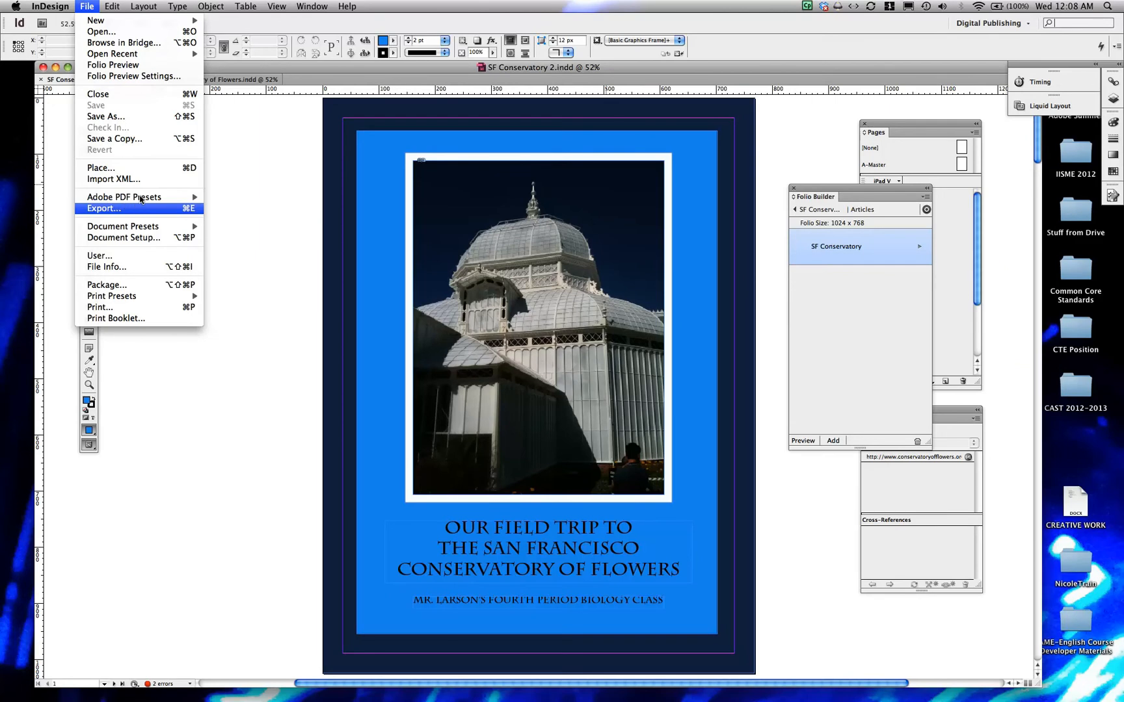
mouse_move(140, 197)
left_click(145, 208)
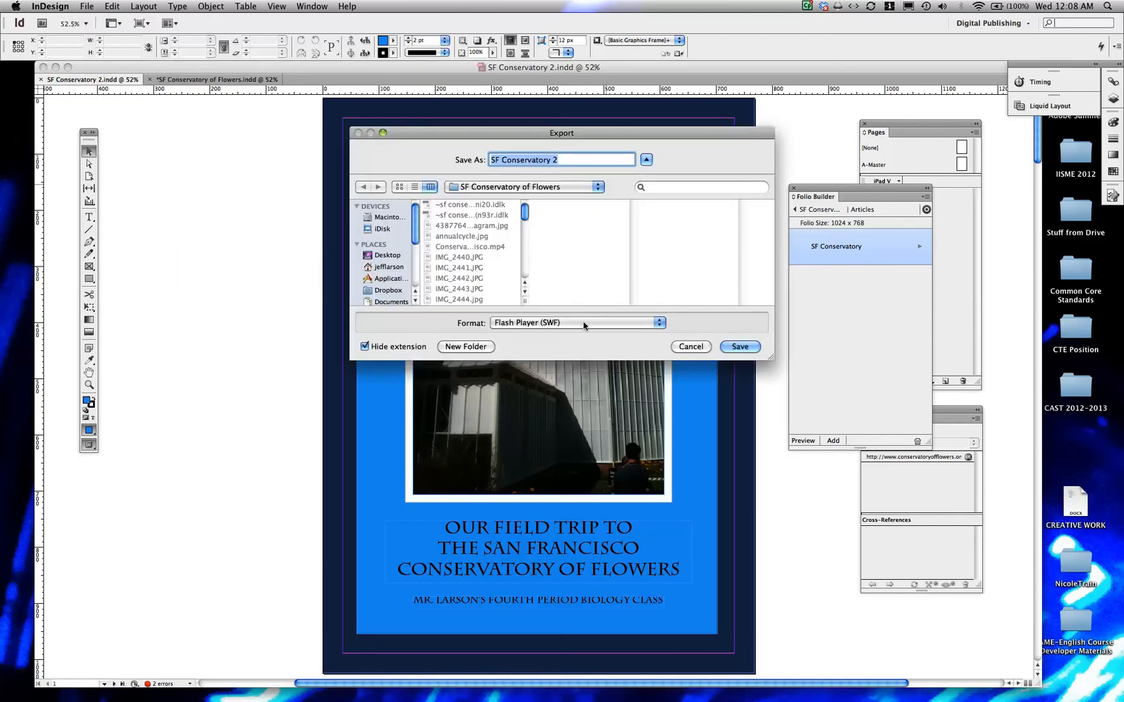
left_click(583, 323)
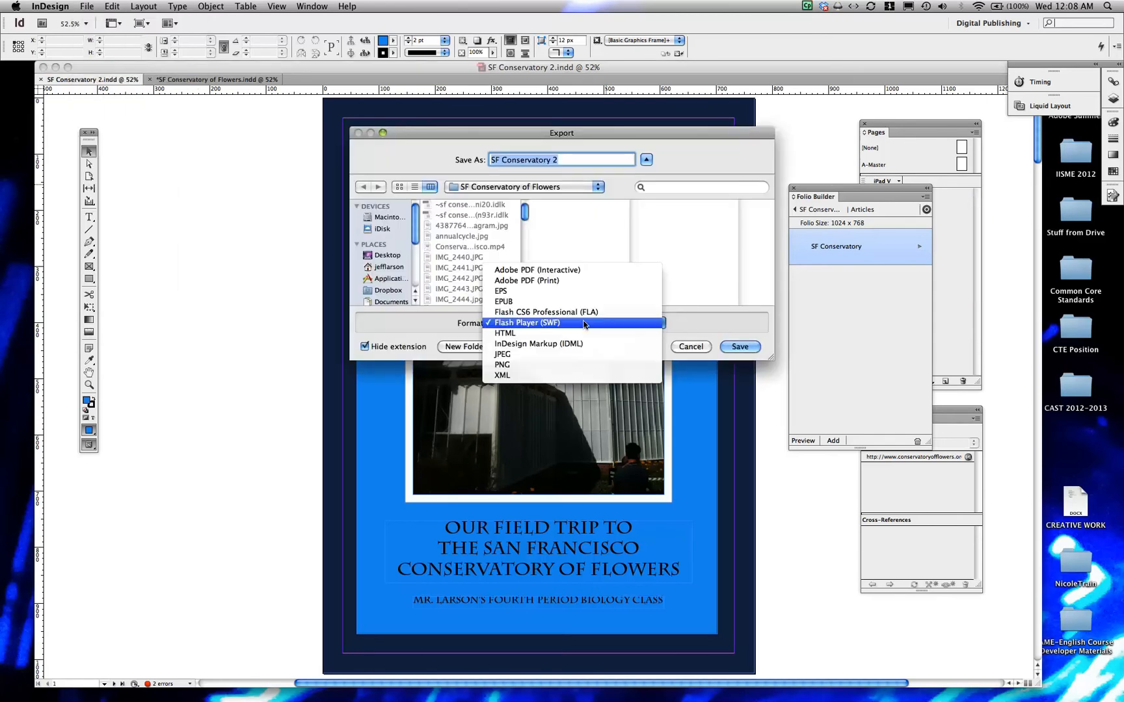
left_click(559, 270)
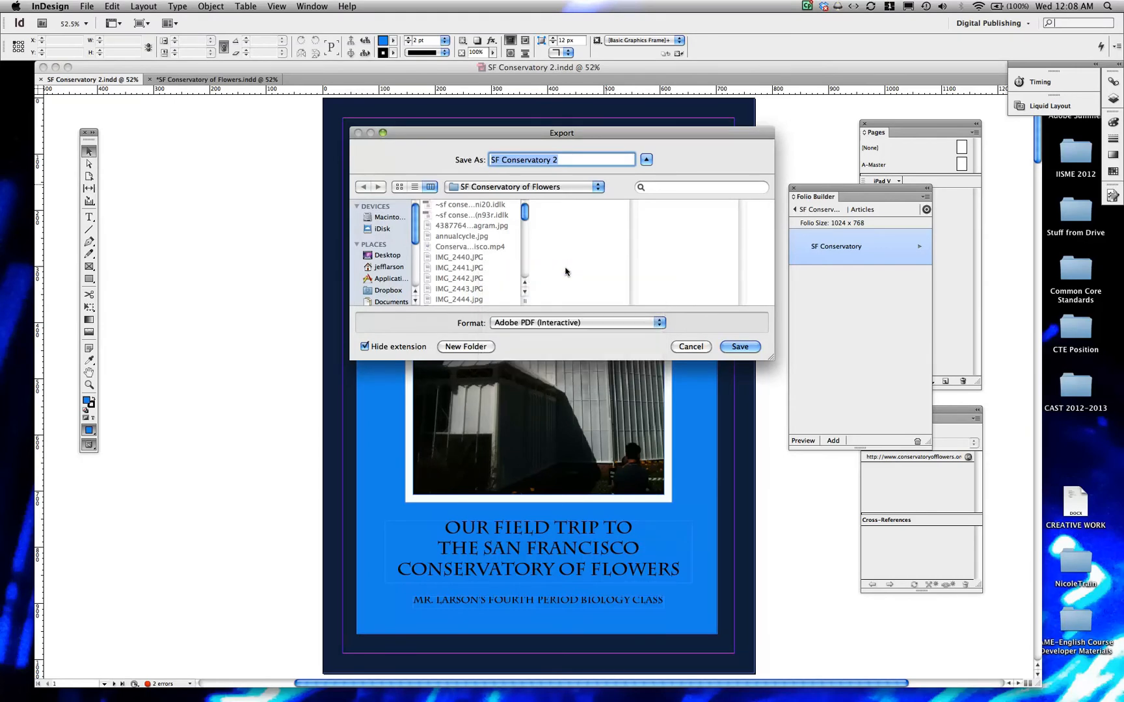
left_click(739, 345)
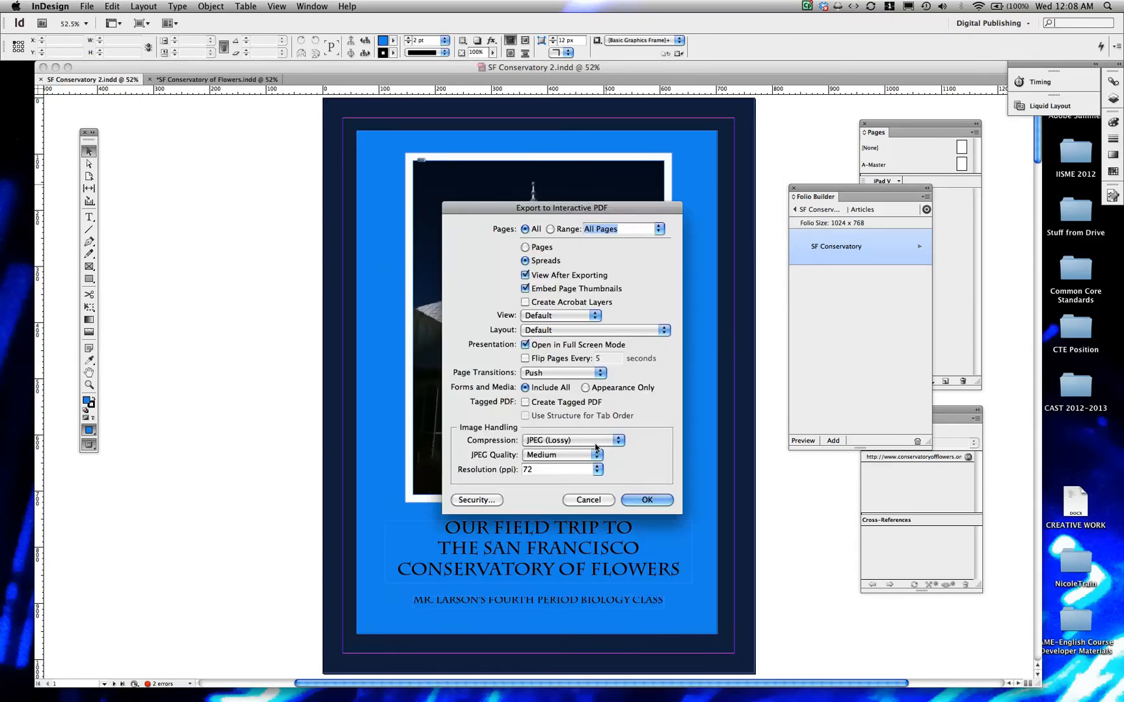
left_click(636, 501)
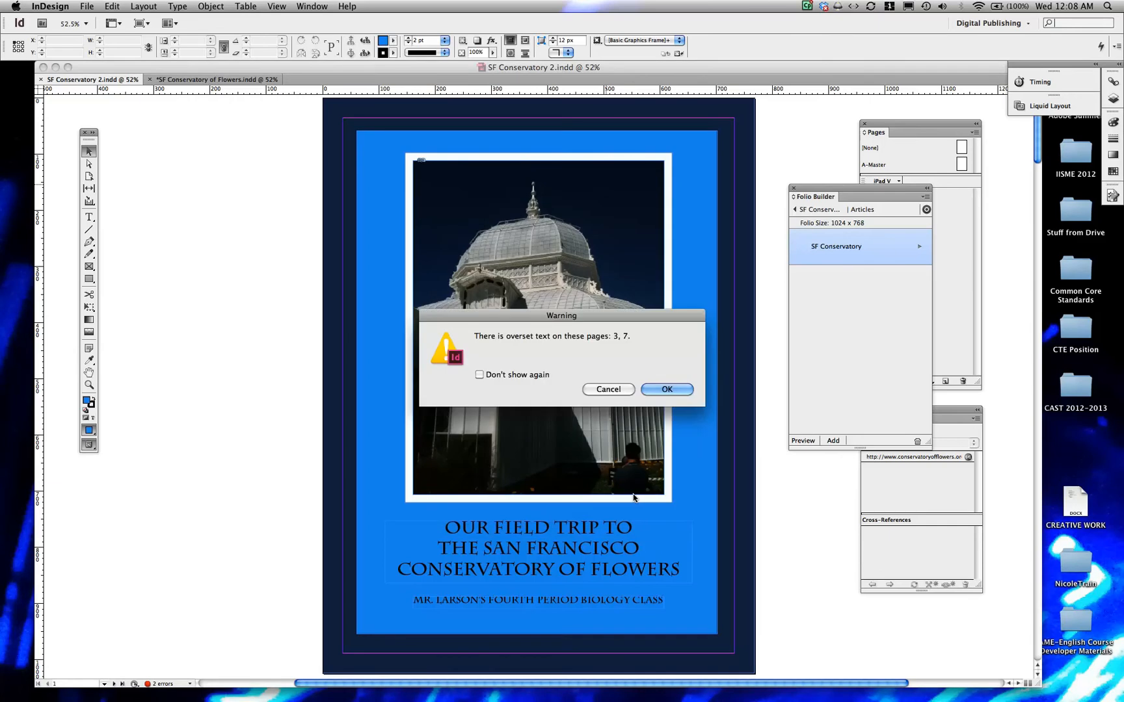
left_click(653, 386)
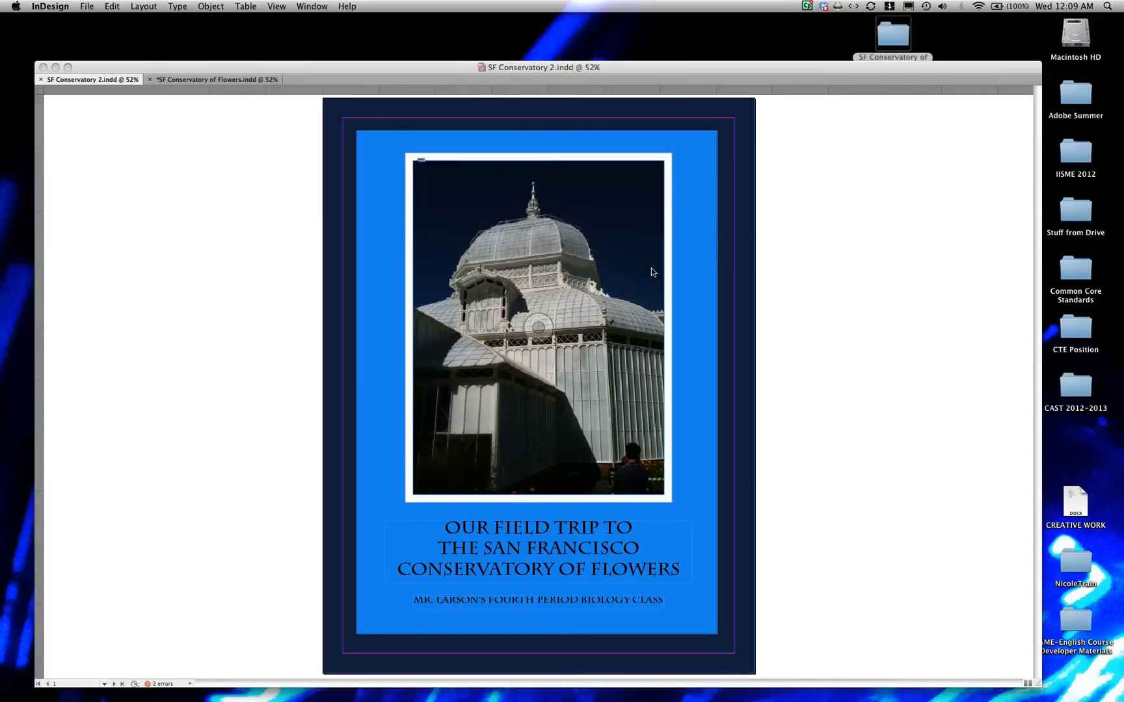
- Switch to the exported PDF in Acrobat and allow it to enter full screen mode
left_click(424, 69)
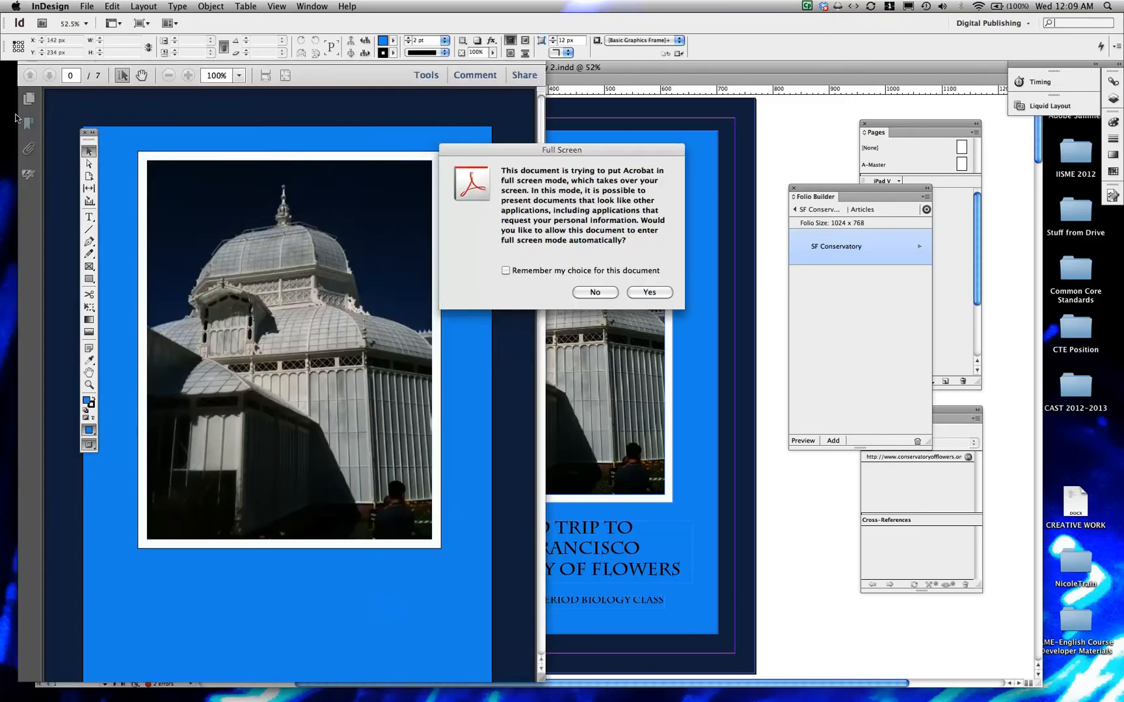
left_click(594, 290)
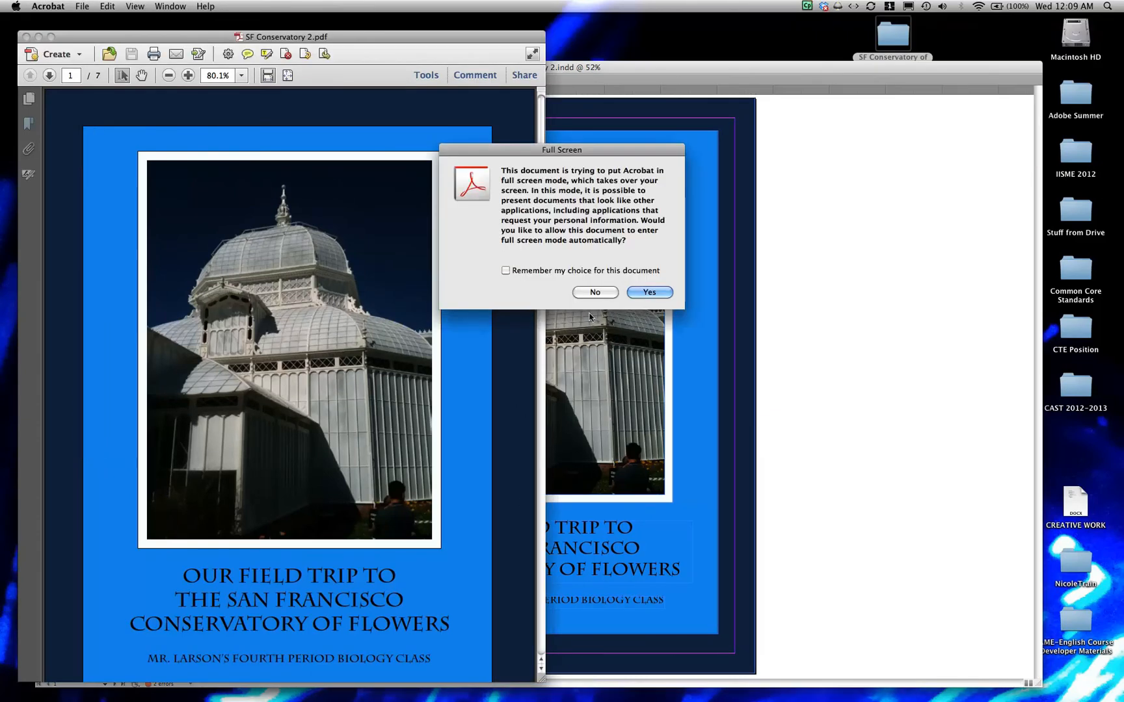
left_click(653, 292)
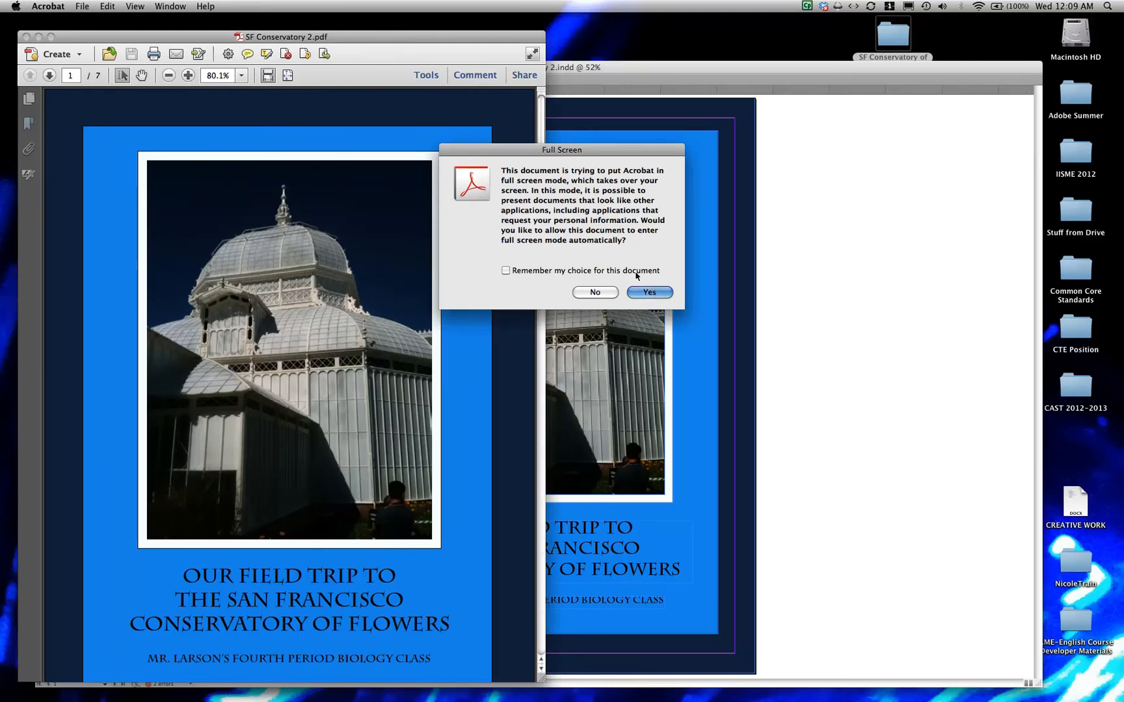